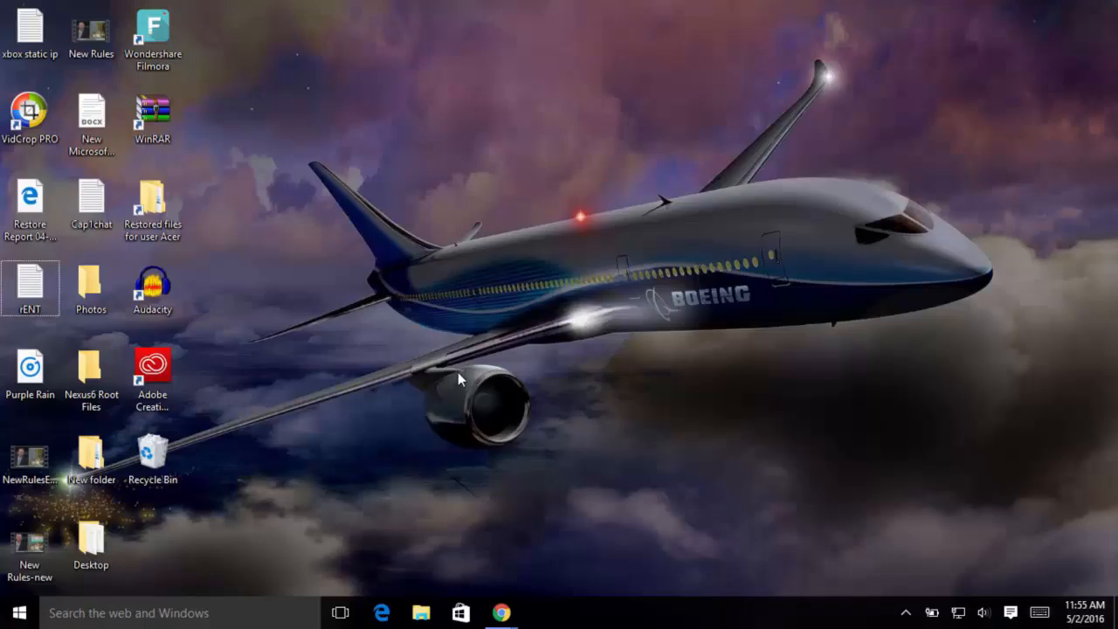
Search Windows for msconfig and open the System Configuration desktop app.
click(194, 615)
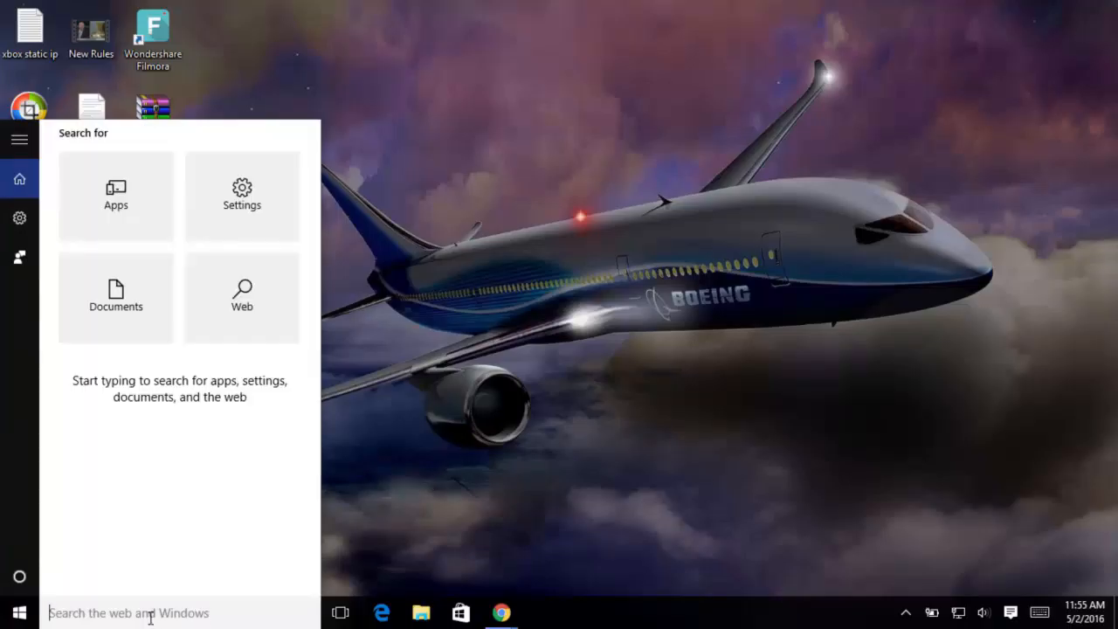
text(m)
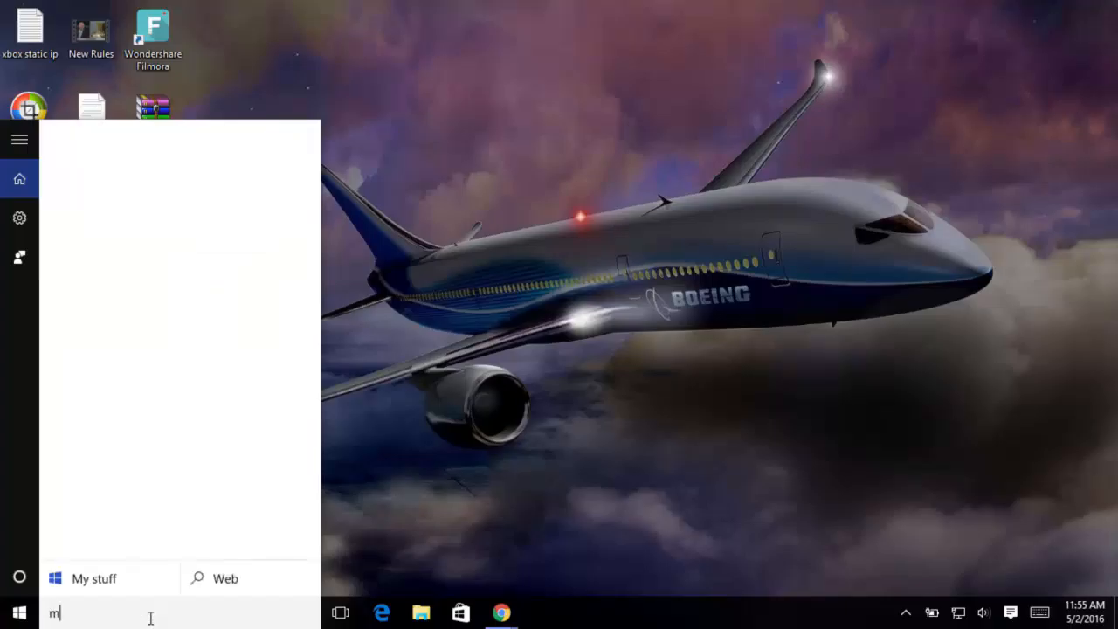
text(sco)
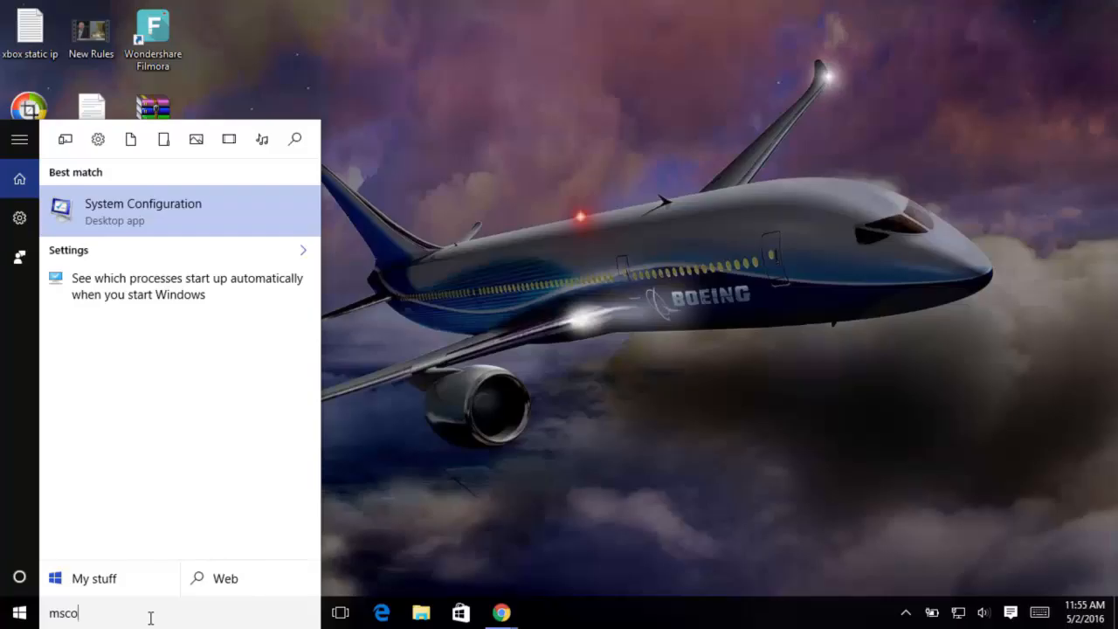
text(nfig)
click(196, 204)
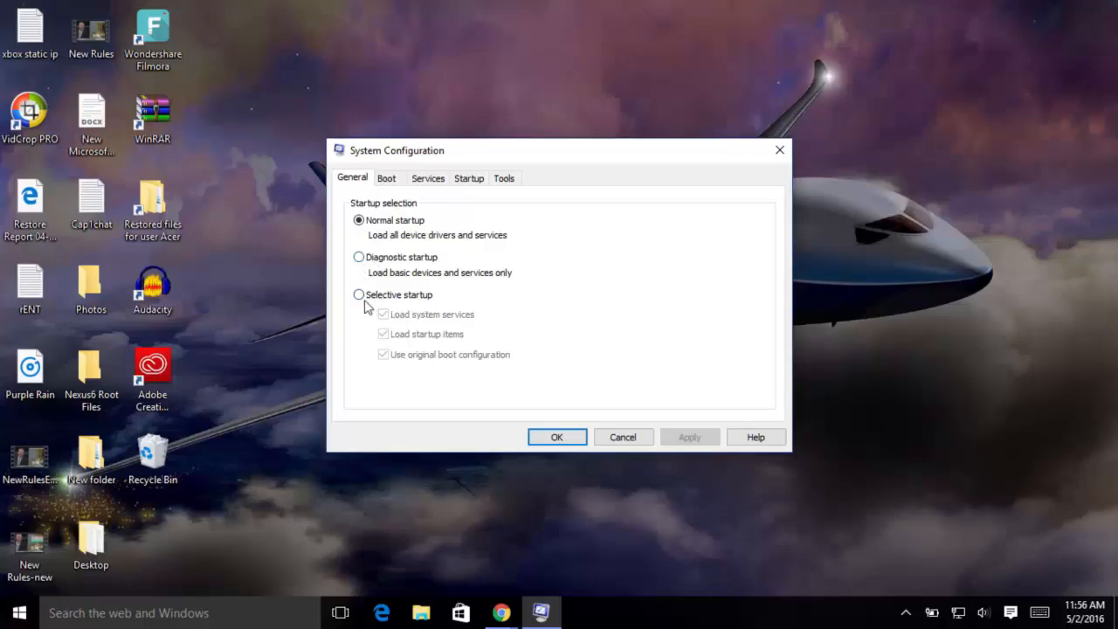
Examine the boot options, the list of services, the startup section and the available tools in System Configuration.
click(395, 179)
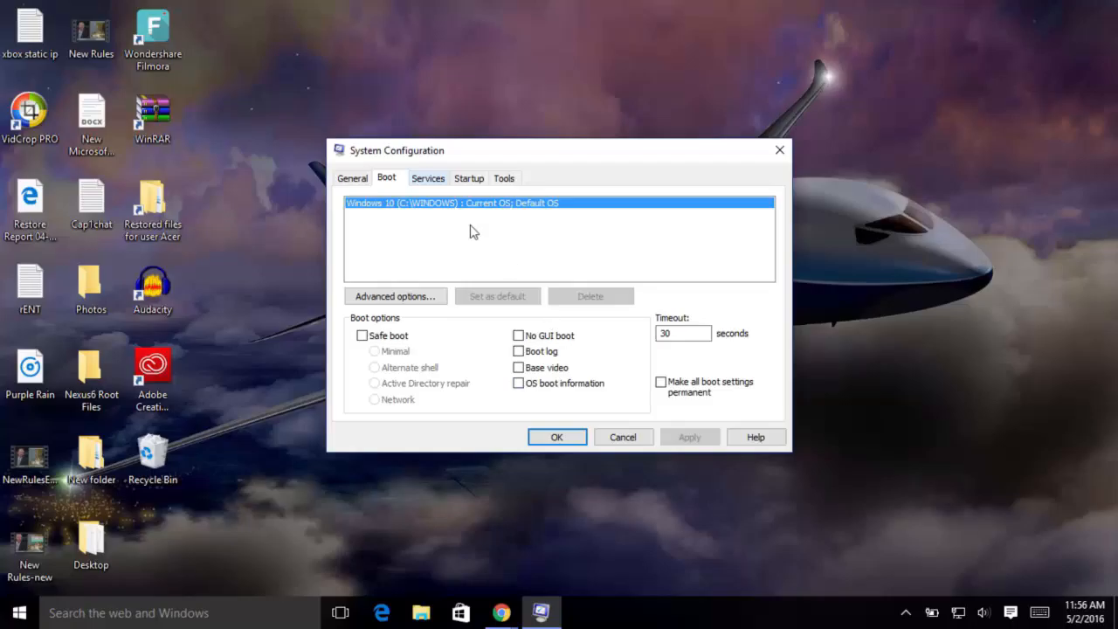
click(428, 178)
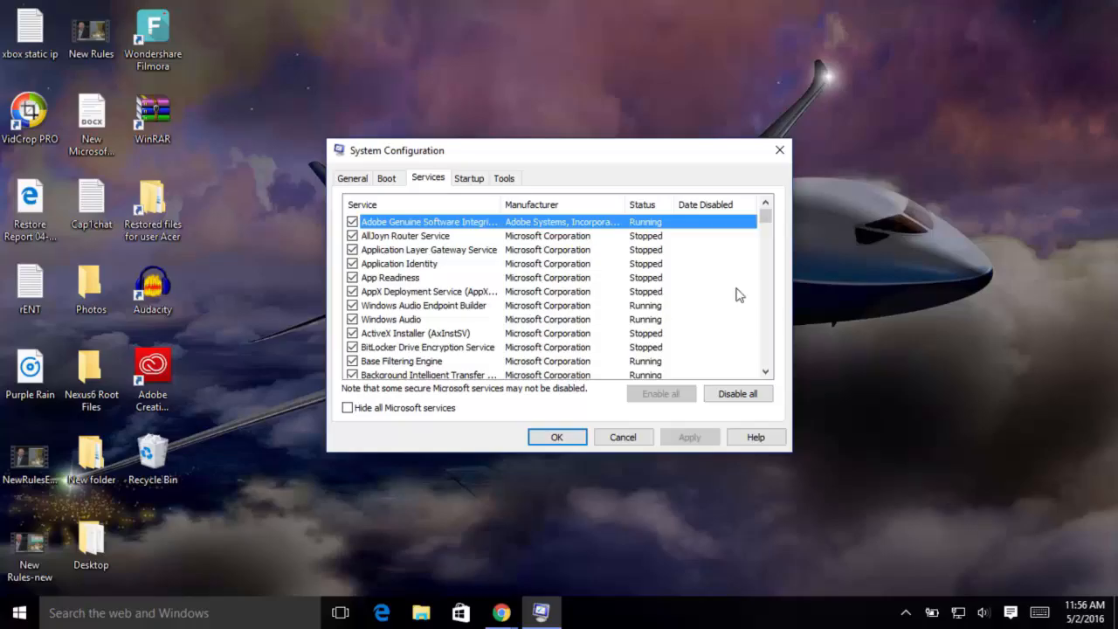
scroll(766, 317, down, 10)
scroll(590, 283, down, 8)
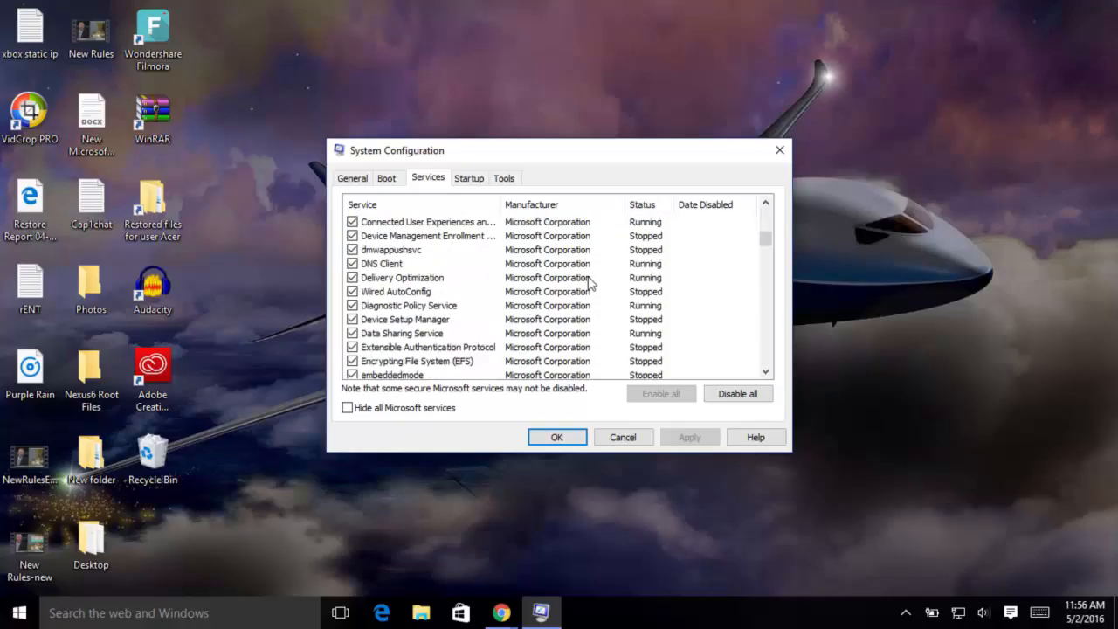
scroll(587, 283, down, 8)
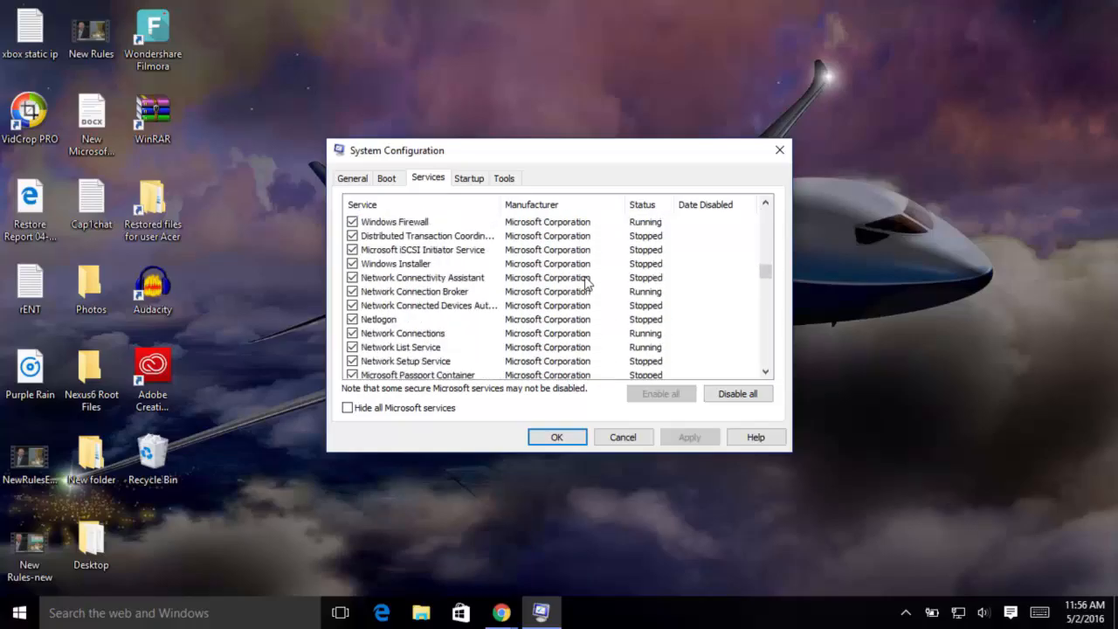
scroll(587, 282, up, 20)
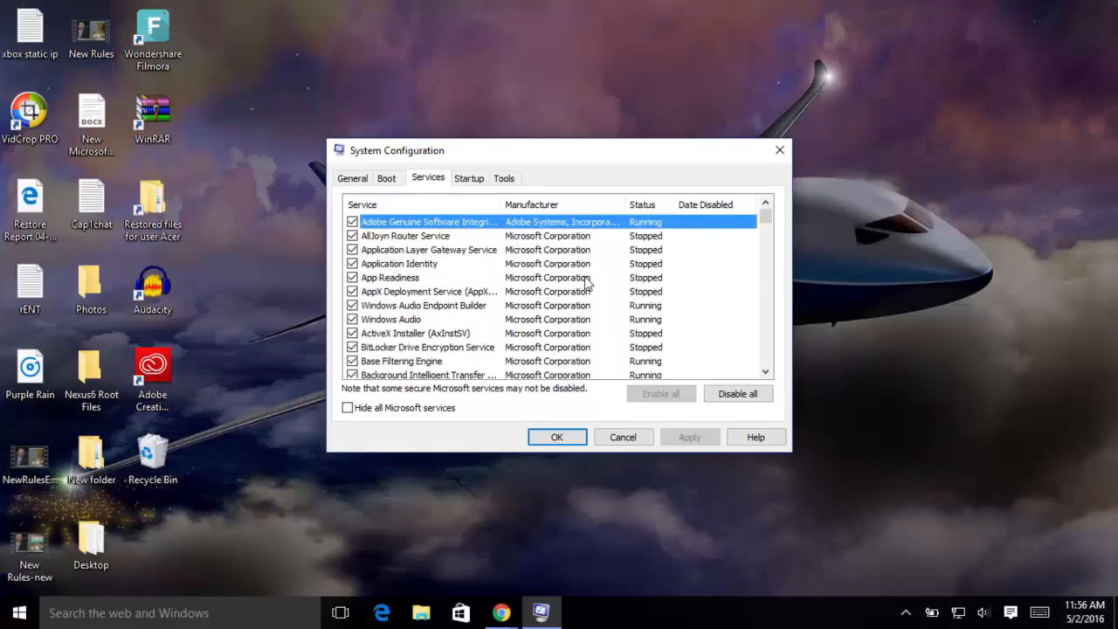
click(469, 179)
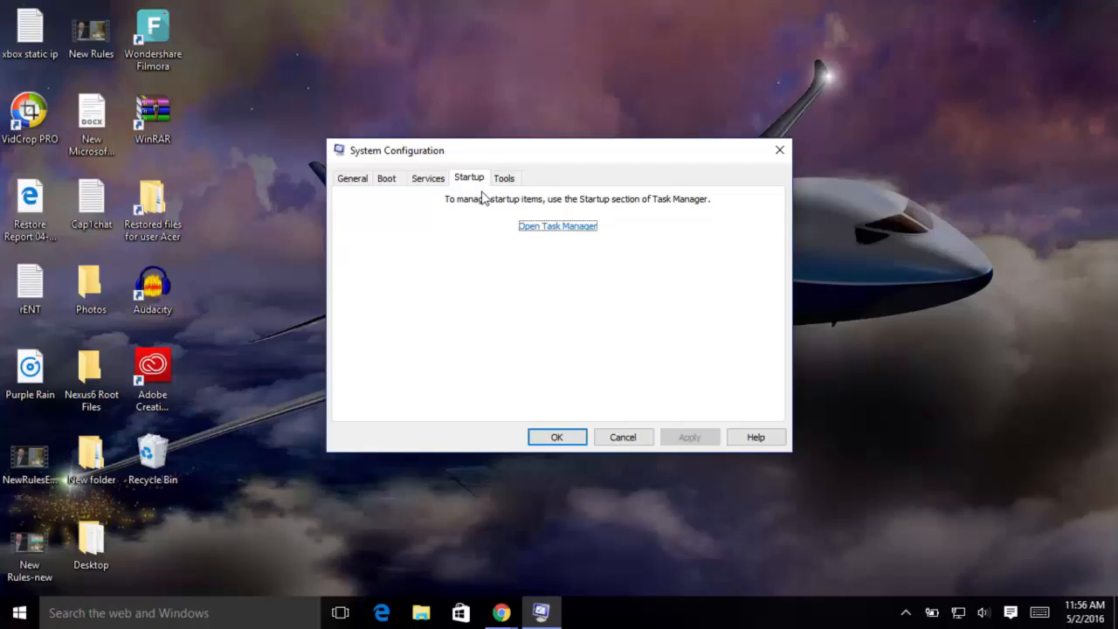
click(504, 178)
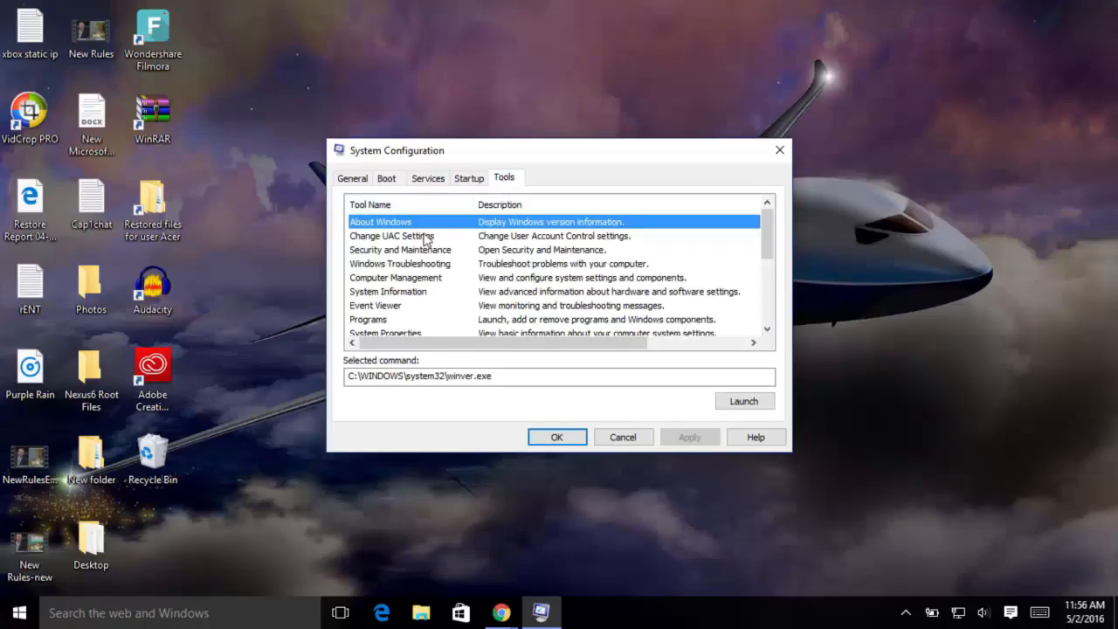
click(469, 178)
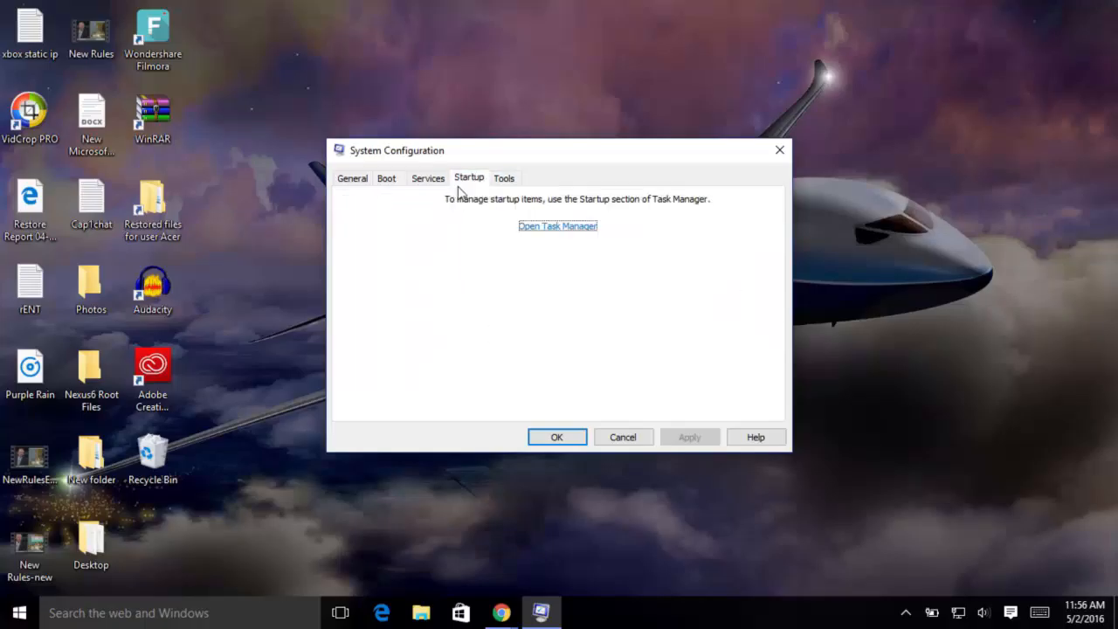
Choose Selective startup in System Configuration, and bring up Task Manager's list of startup items.
click(352, 179)
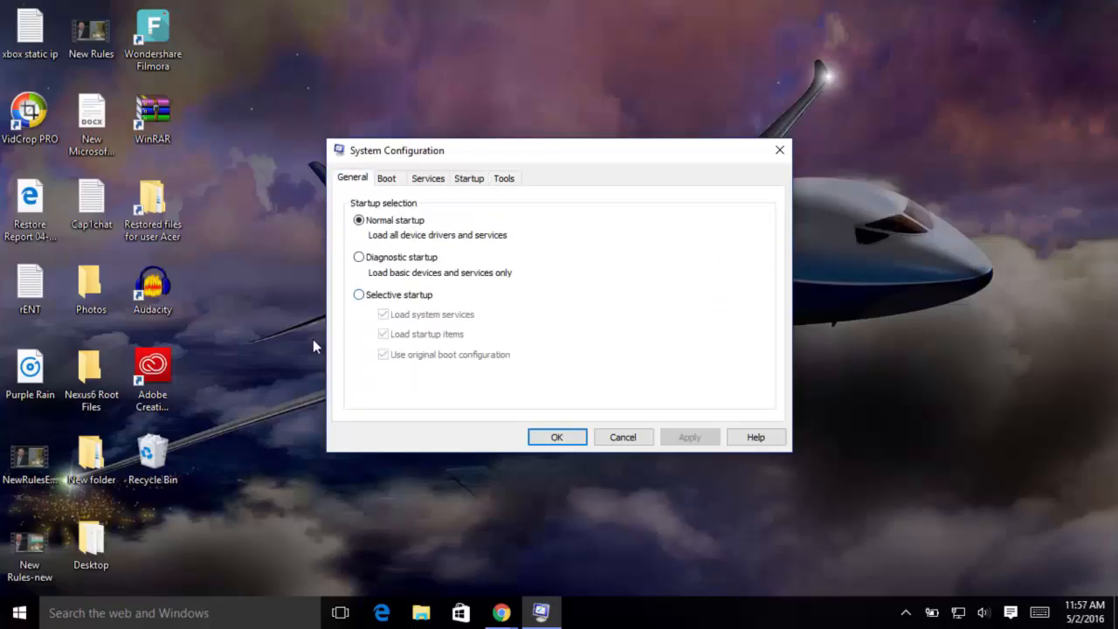
click(359, 295)
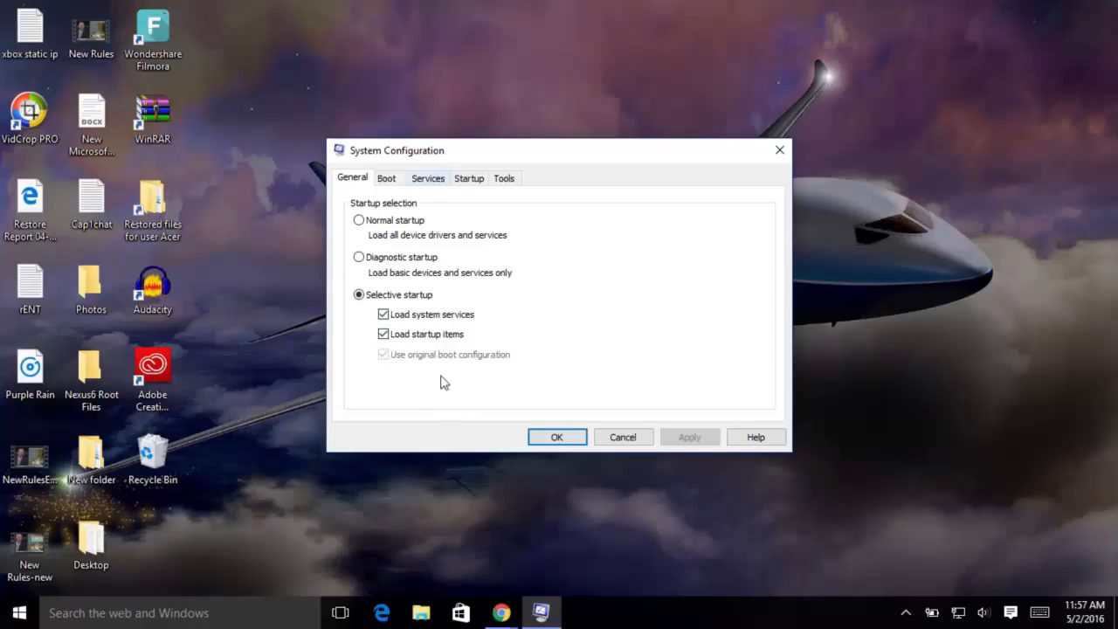
click(461, 179)
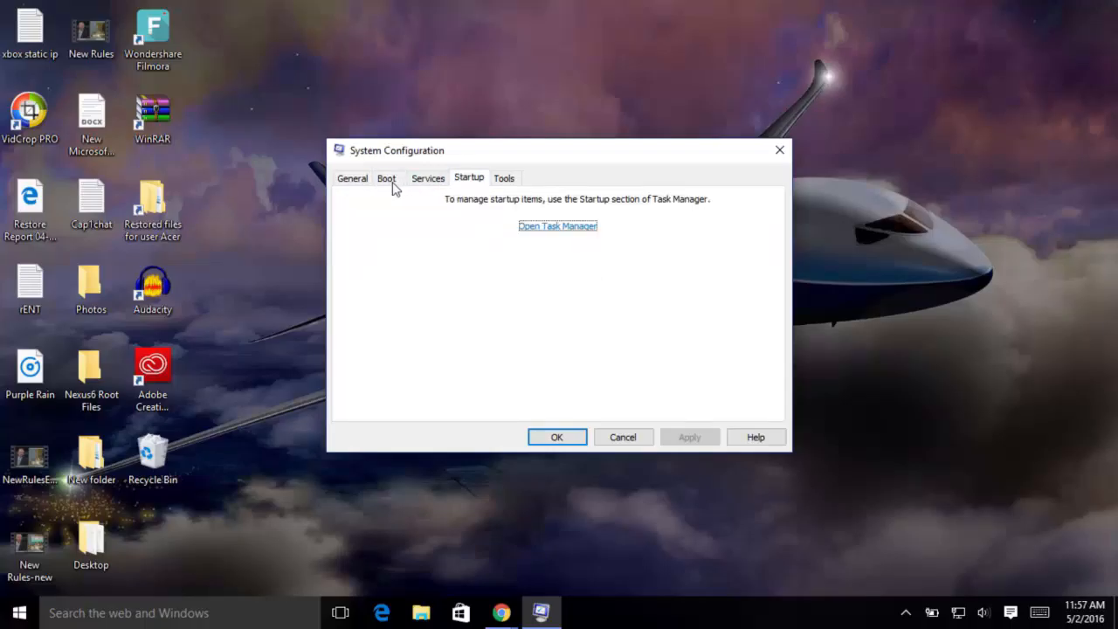
click(560, 227)
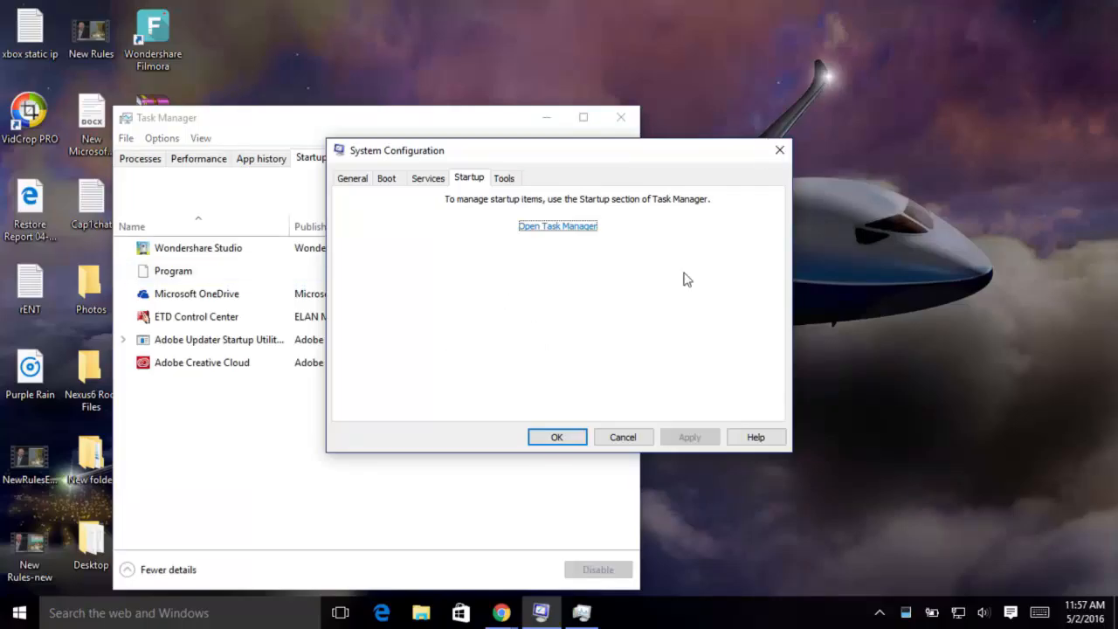
click(785, 149)
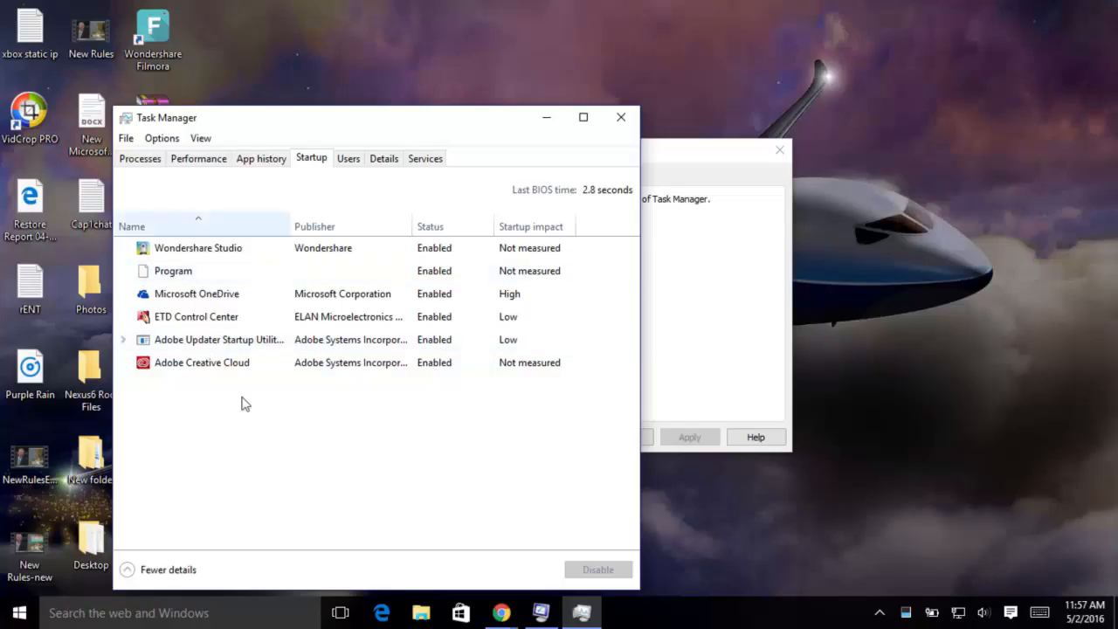
Disable the Wondershare Studio and Program startup items.
click(199, 251)
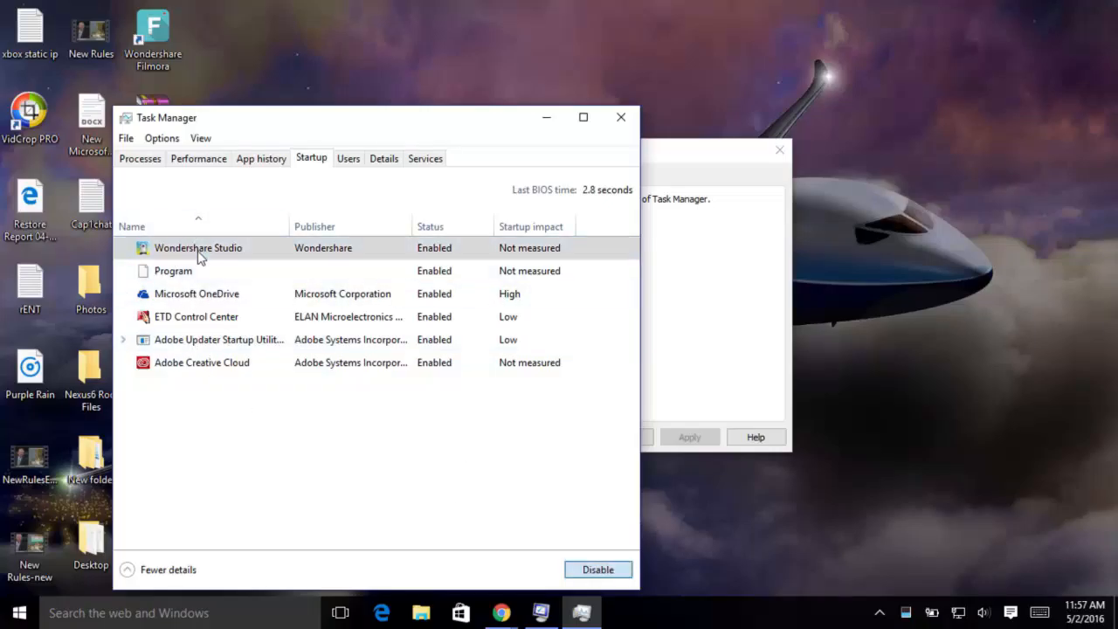
click(615, 577)
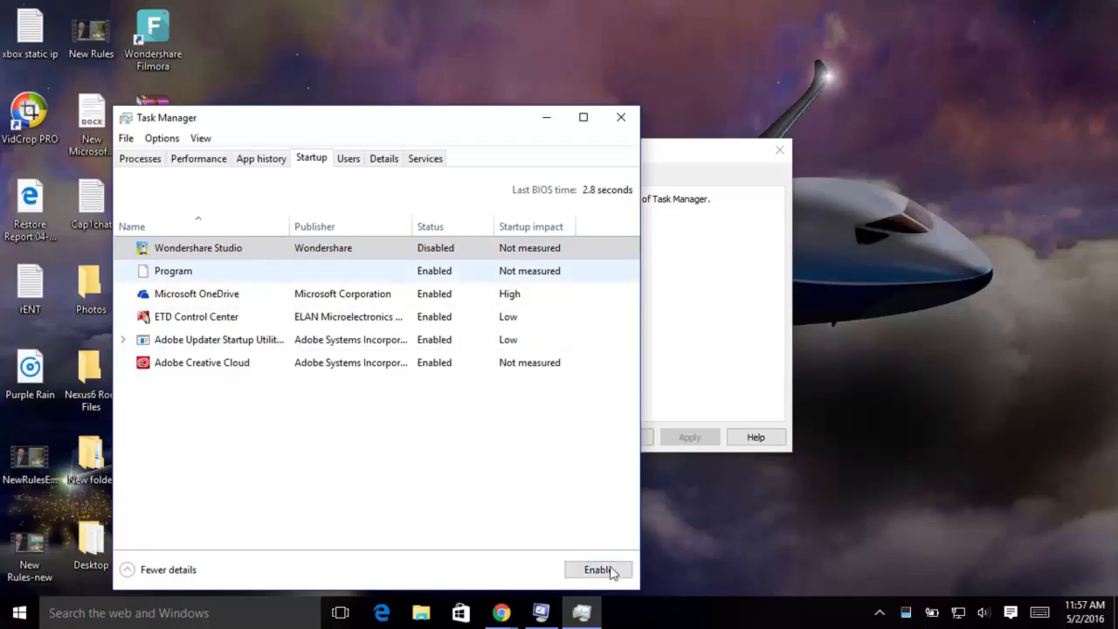
click(224, 272)
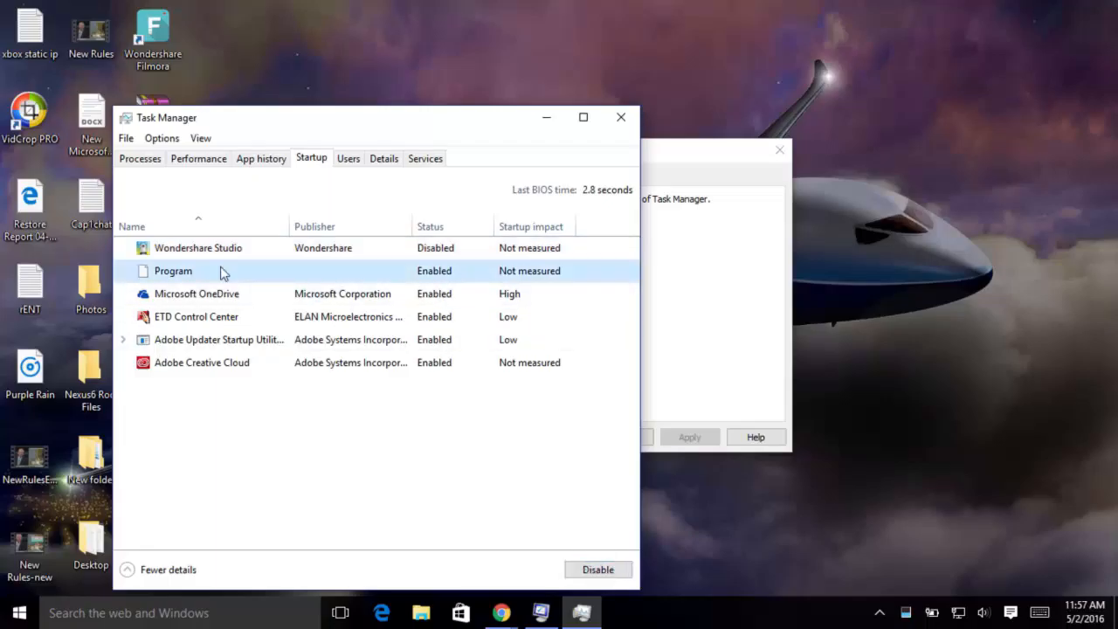
click(544, 463)
click(599, 569)
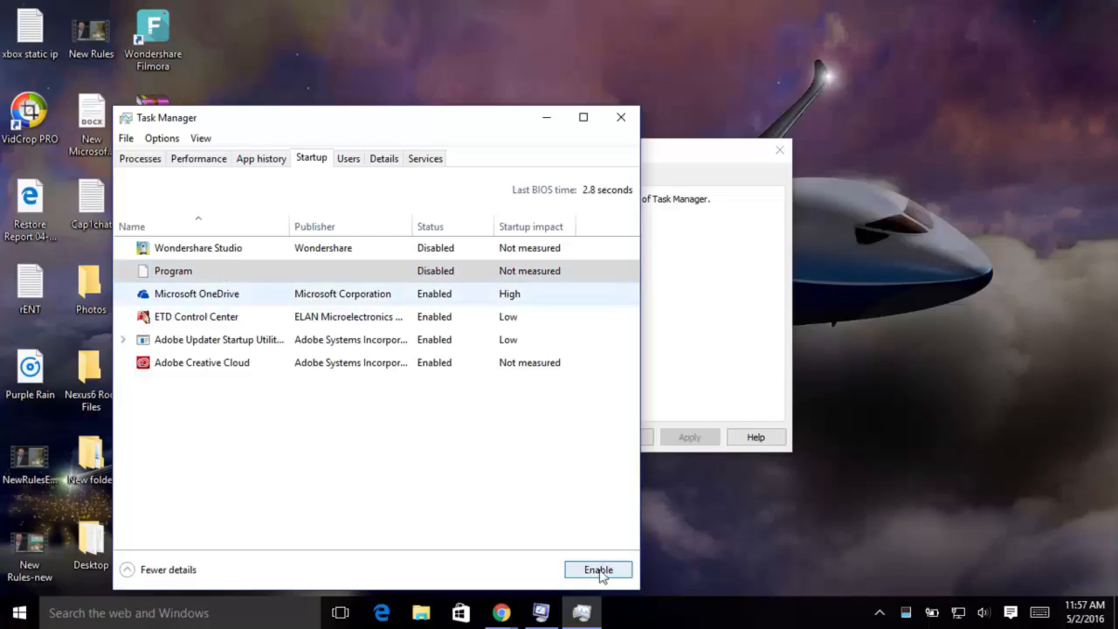
Disable the Adobe Updater Startup Utility and Adobe Creative Cloud startup items.
click(297, 301)
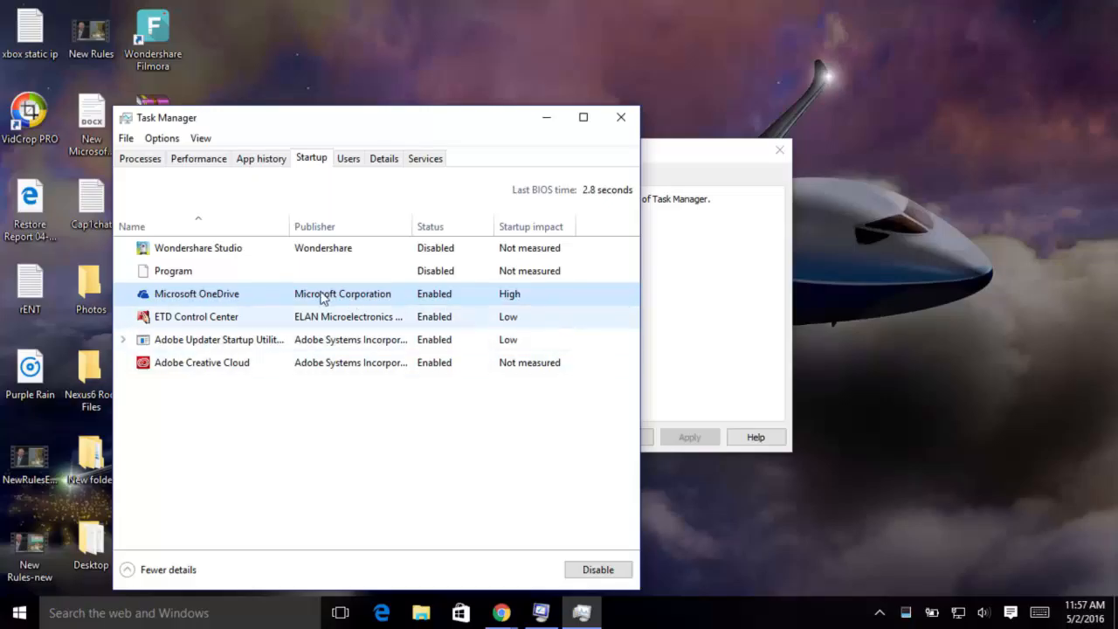
click(281, 317)
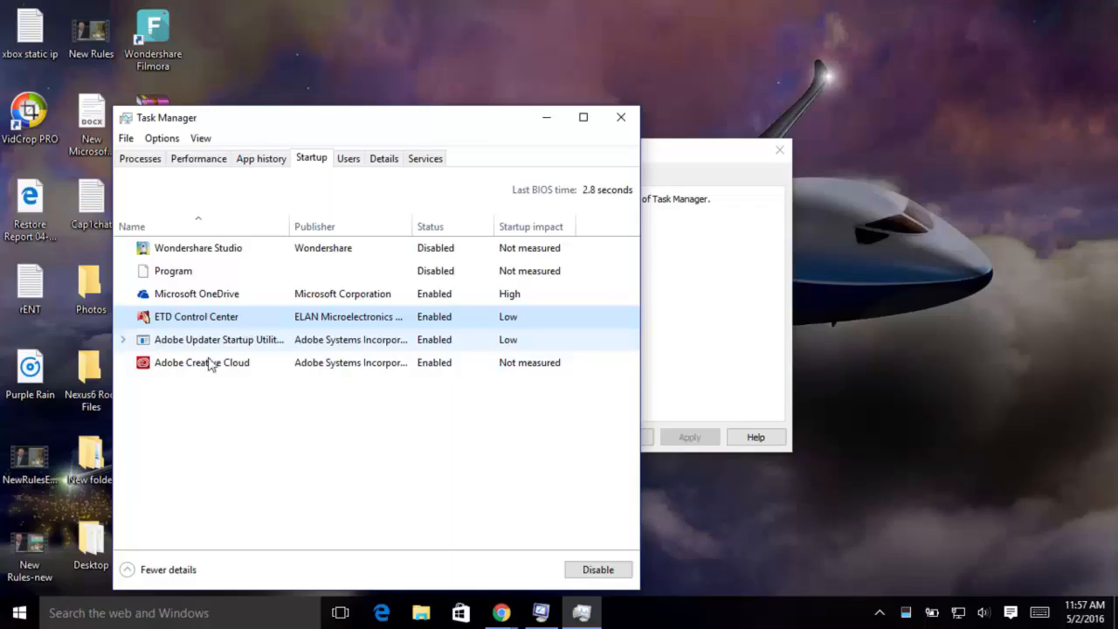
click(248, 344)
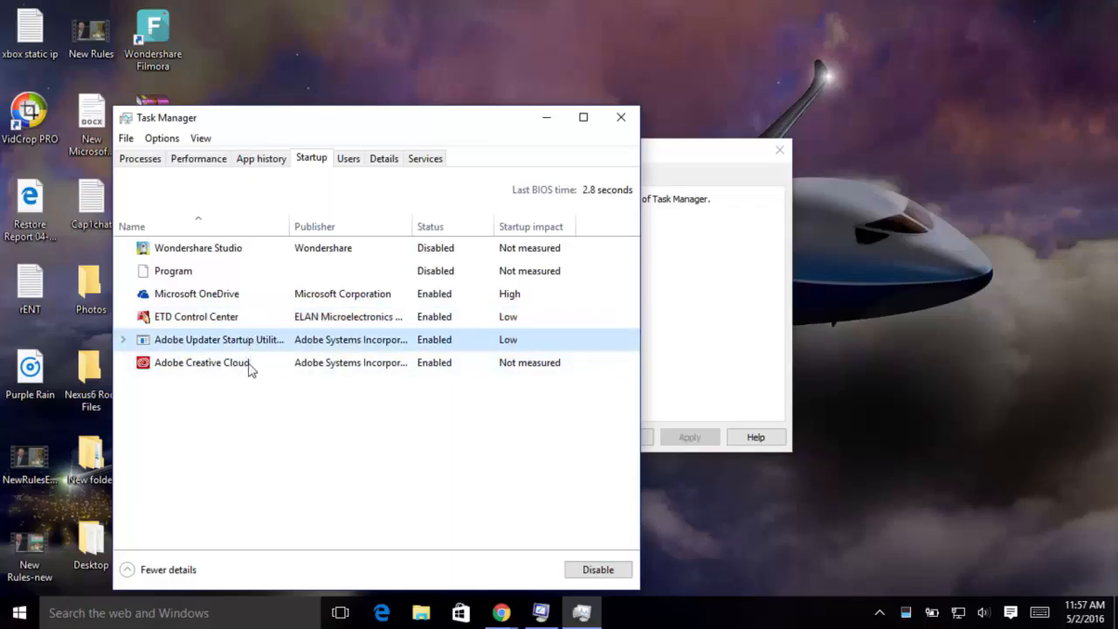
click(600, 571)
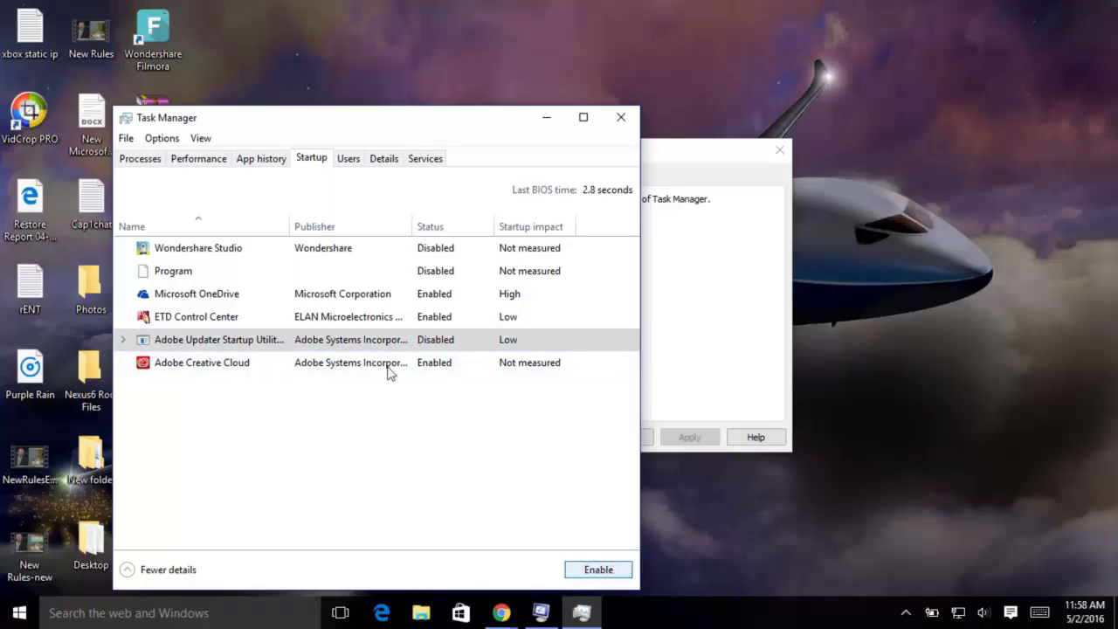
click(335, 363)
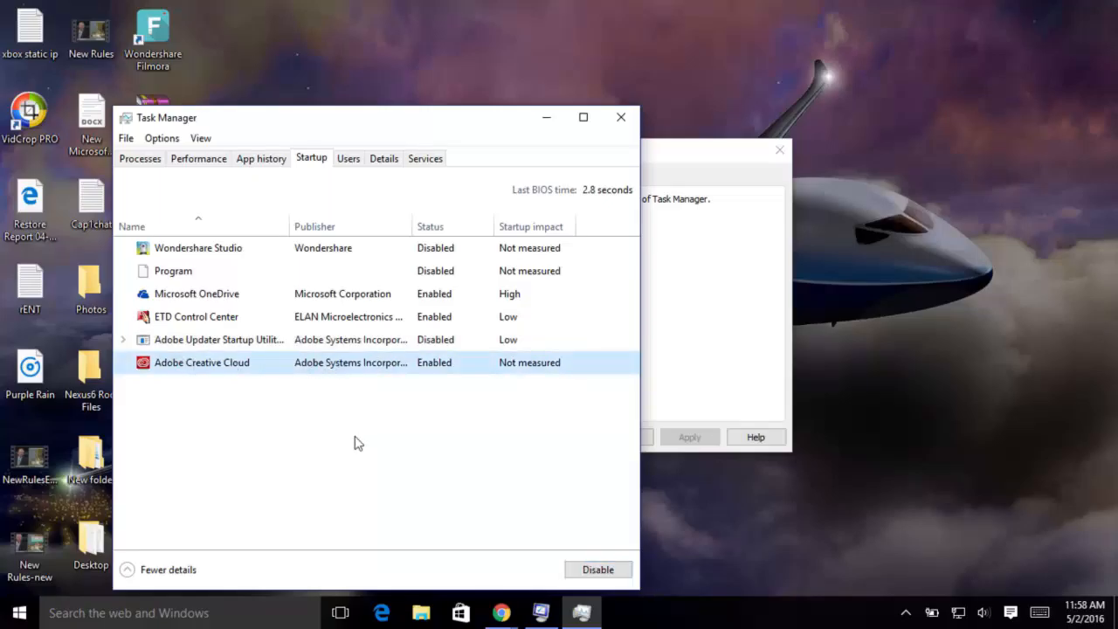
click(619, 573)
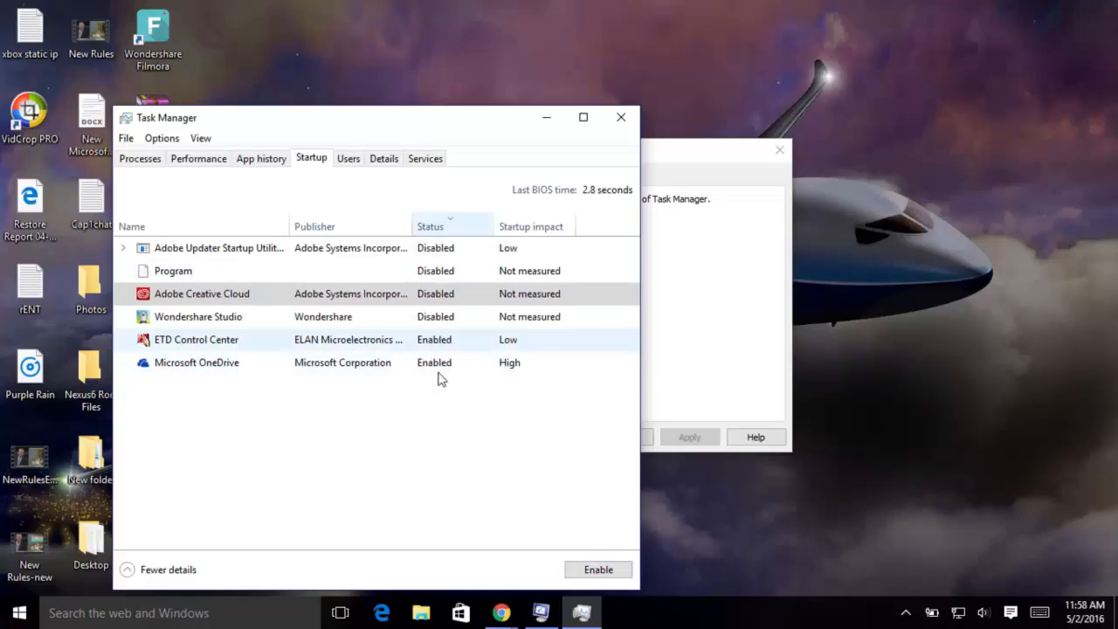
Look through Task Manager's app history, performance, processes, details, services and users, recheck the startup items, and close Task Manager.
key(ctrl+shift+Tab)
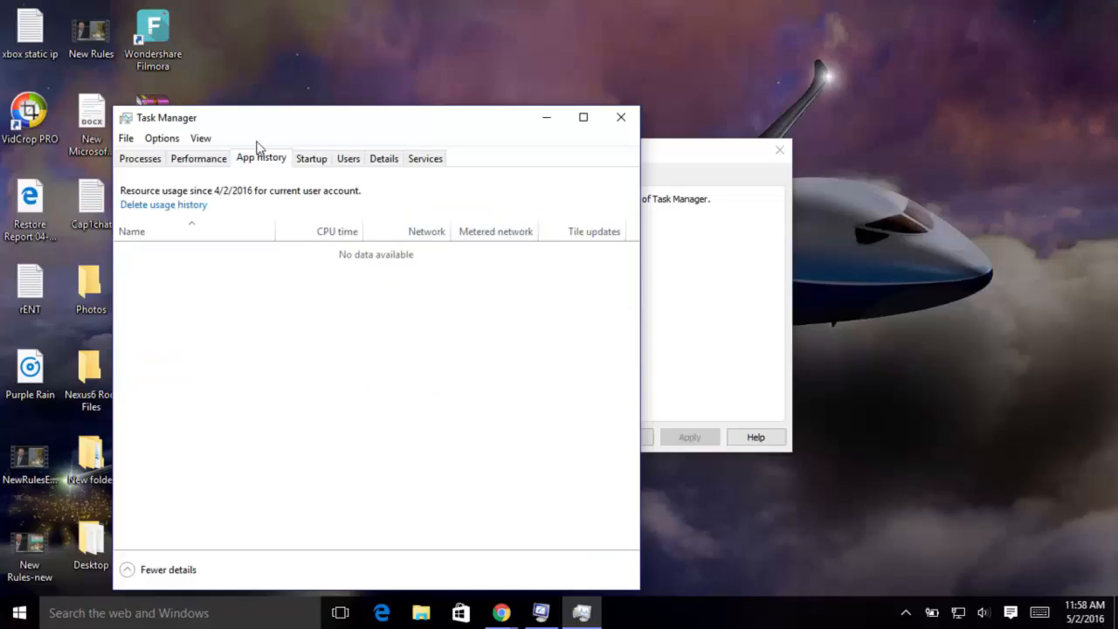
click(190, 161)
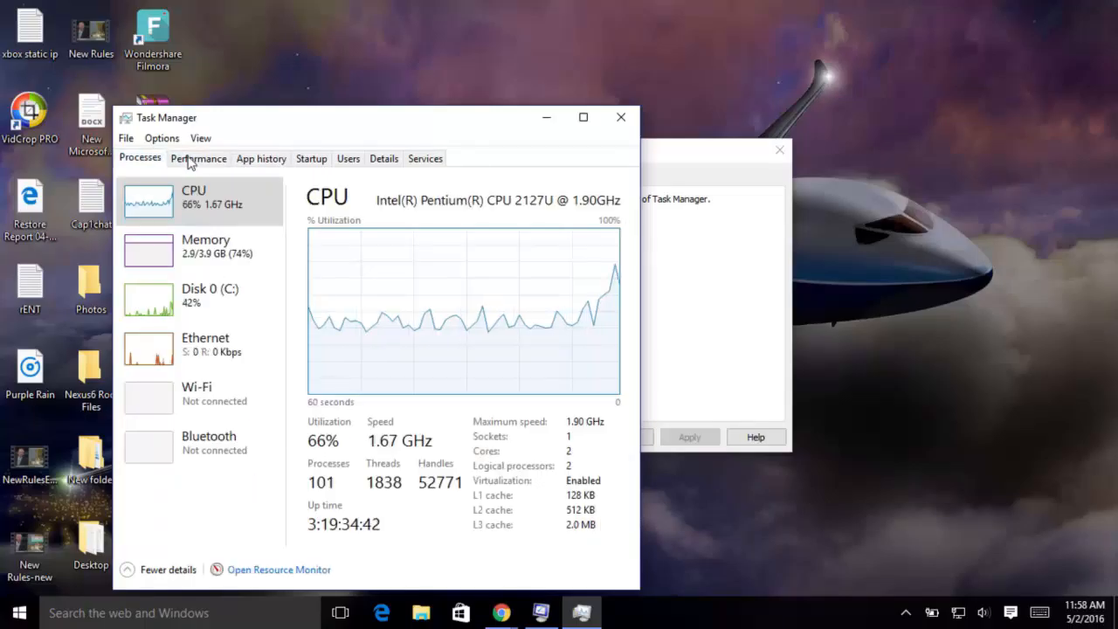
key(ctrl+shift+Tab)
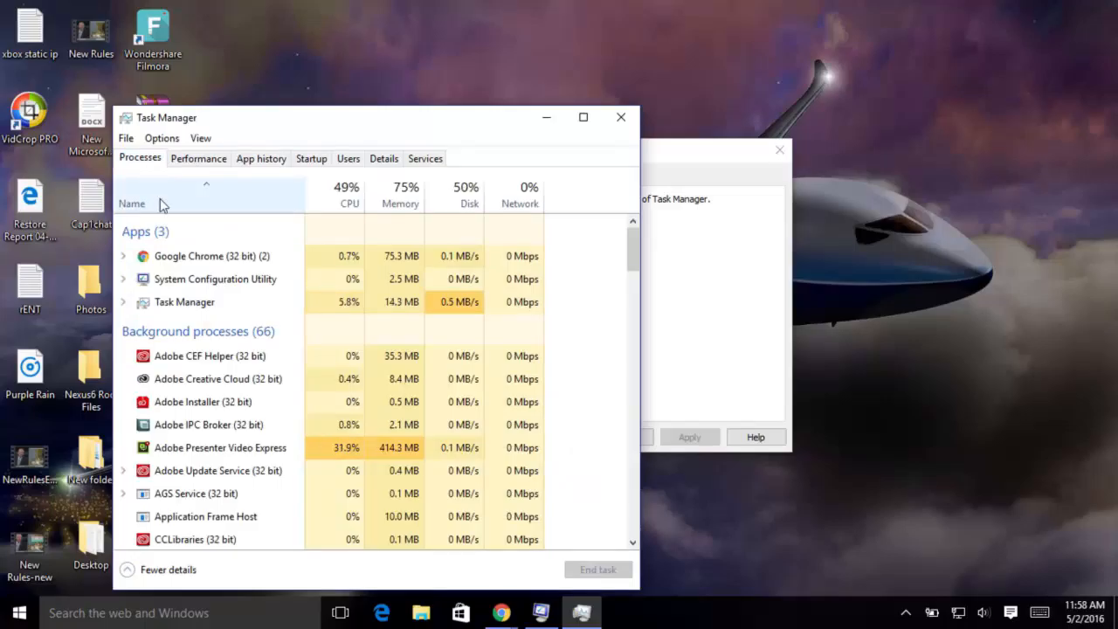
click(312, 159)
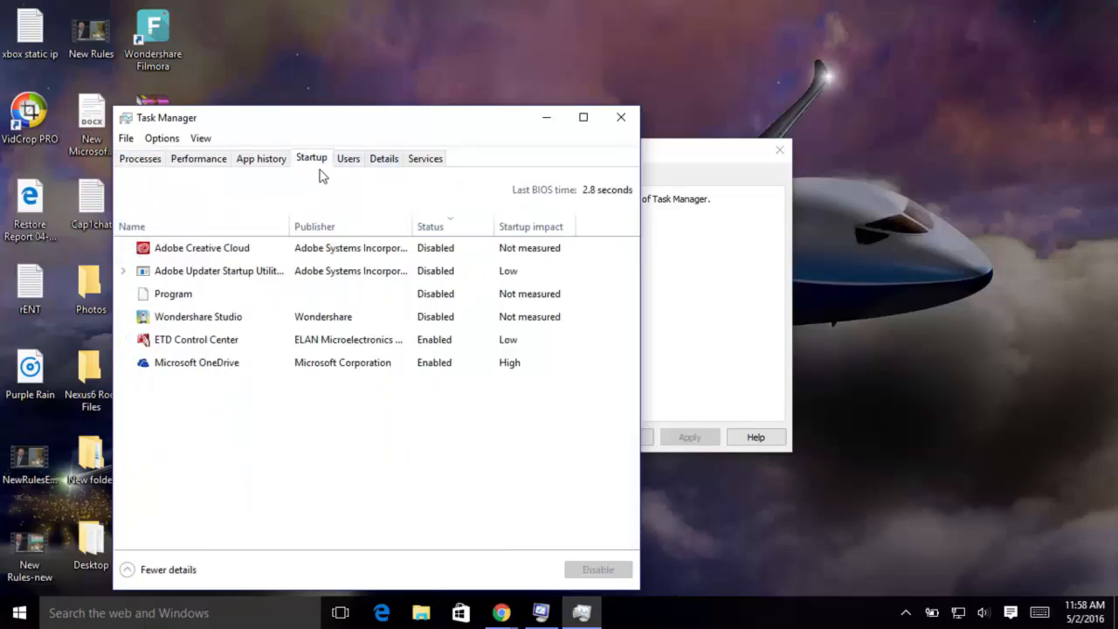
click(384, 160)
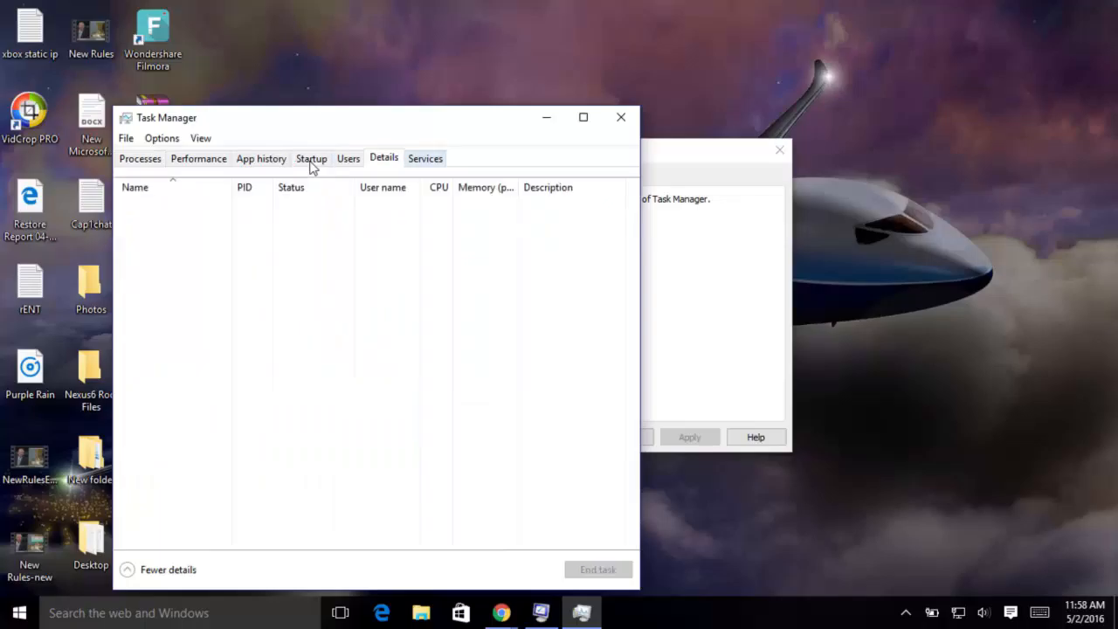
click(426, 161)
click(356, 163)
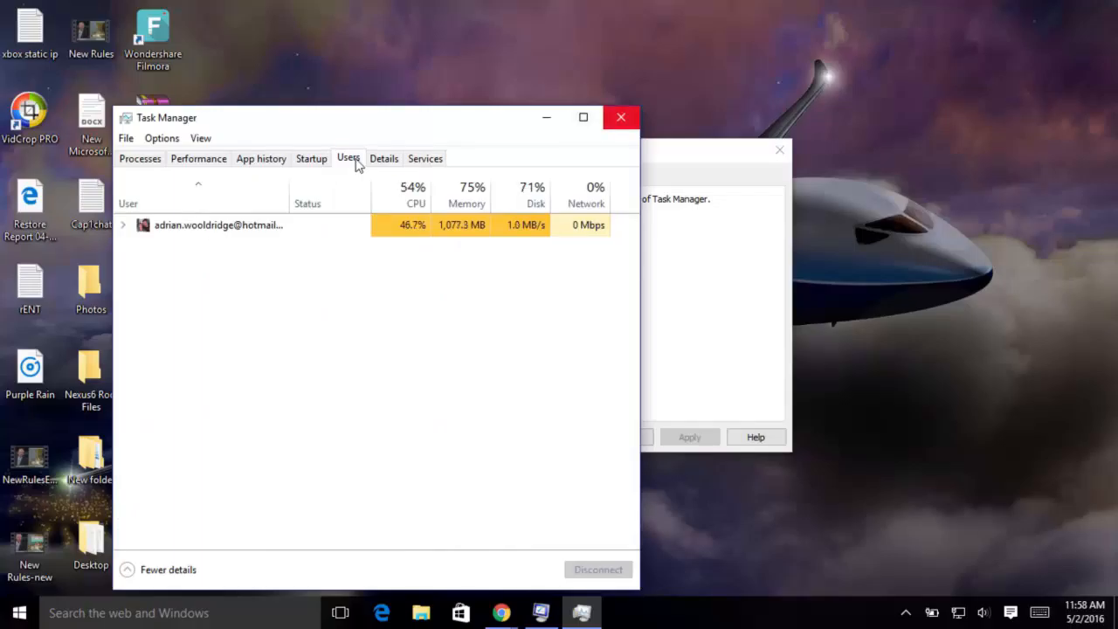
click(312, 159)
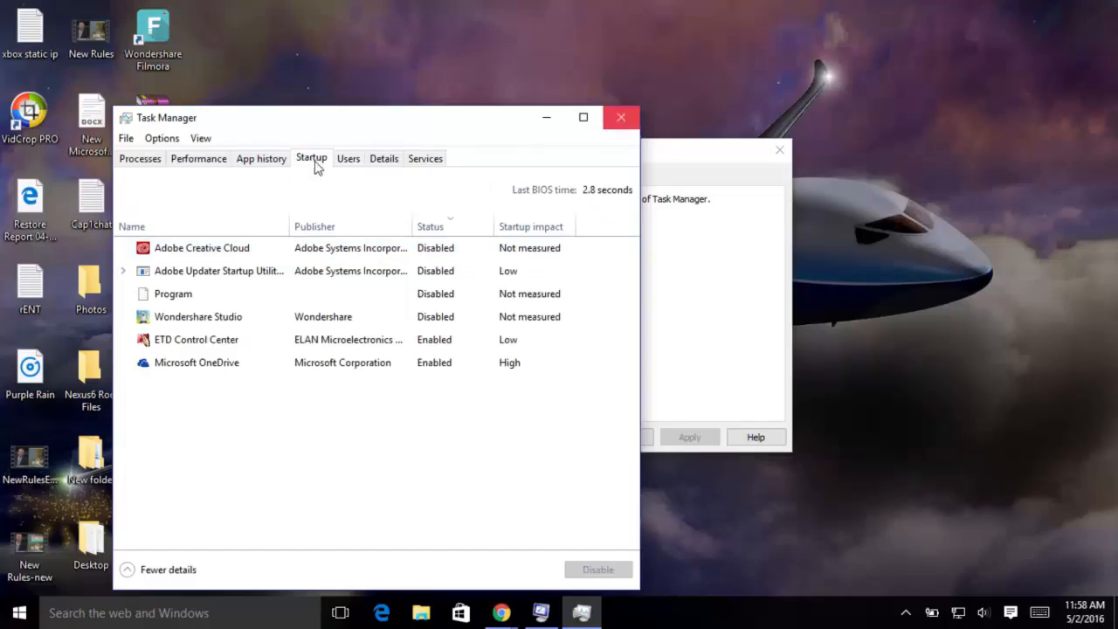
click(621, 118)
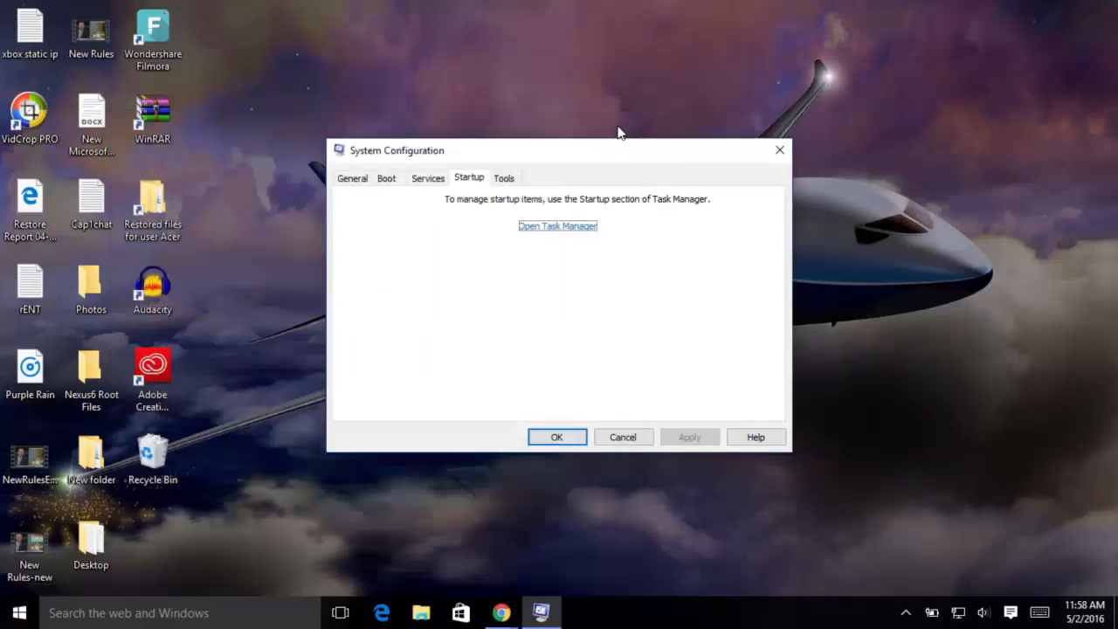
Review the general startup selection in System Configuration and accept the settings with Selective startup chosen.
click(352, 178)
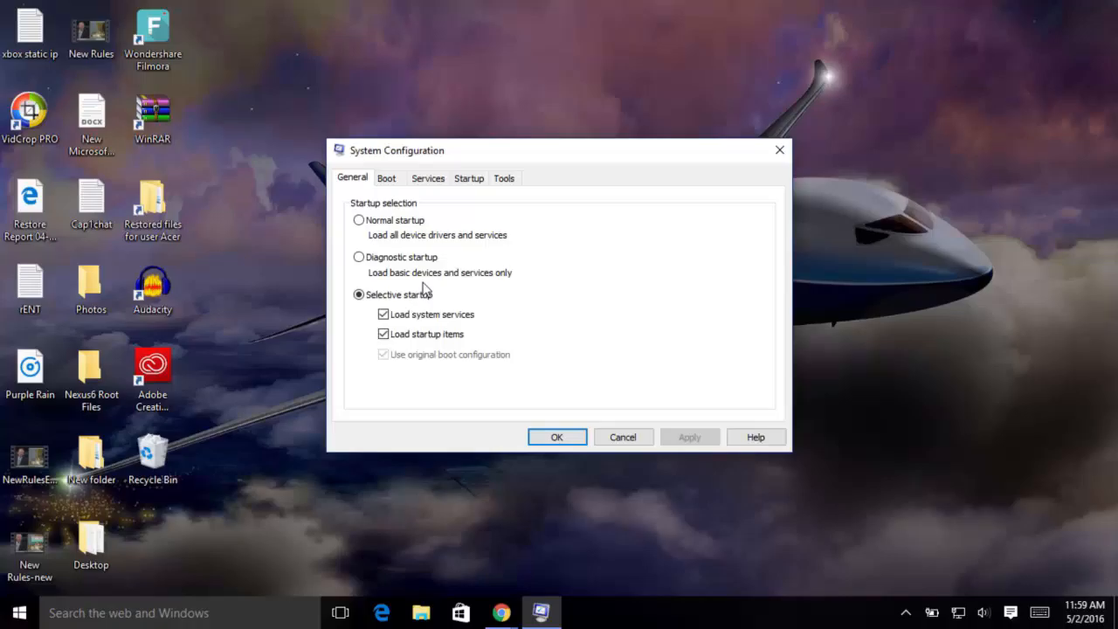
click(553, 436)
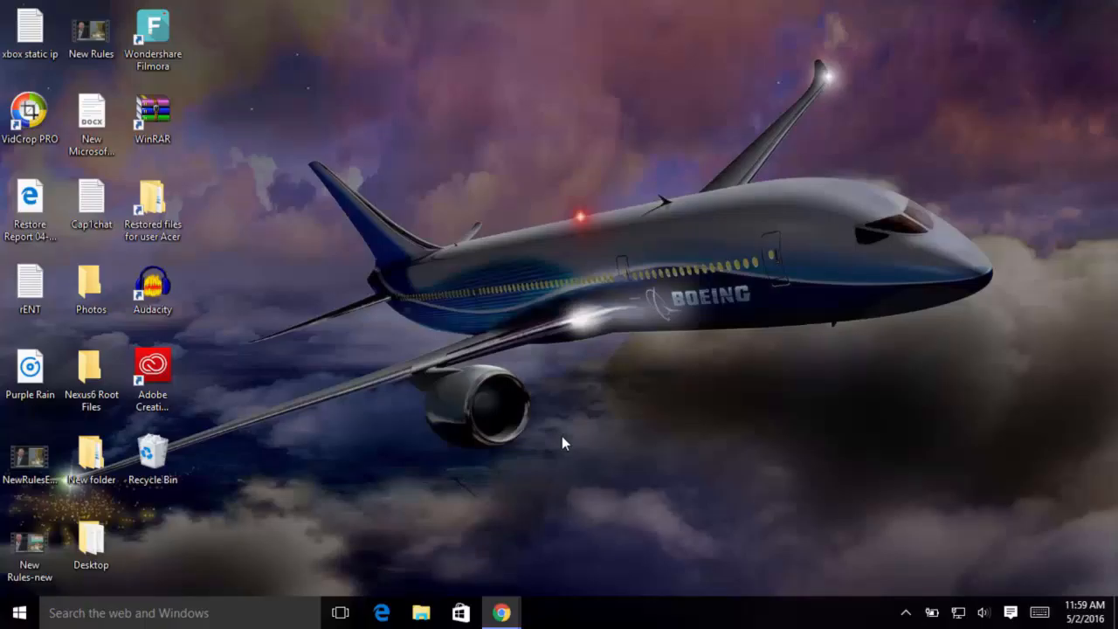
Examine the hidden notification-area icons to see which programs are running in the background.
click(906, 613)
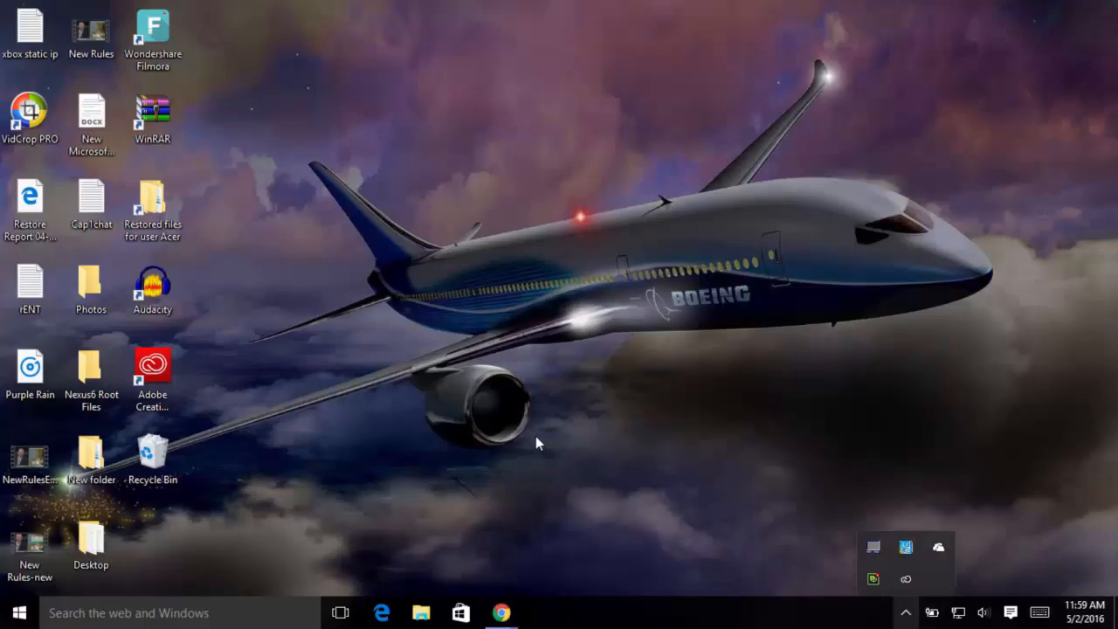
click(906, 613)
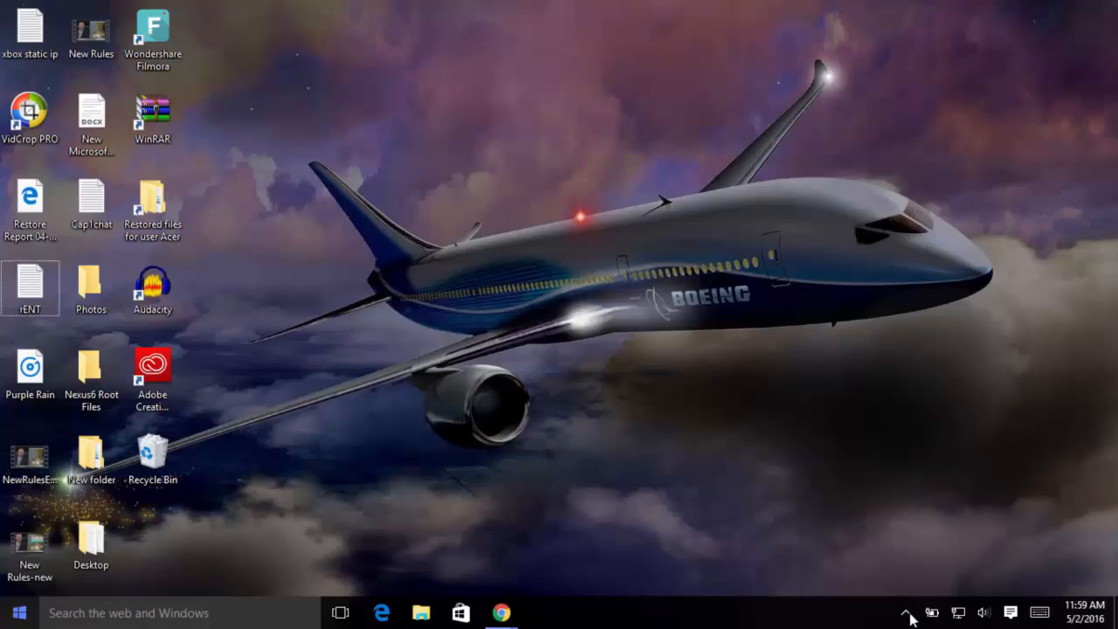
click(18, 614)
click(26, 615)
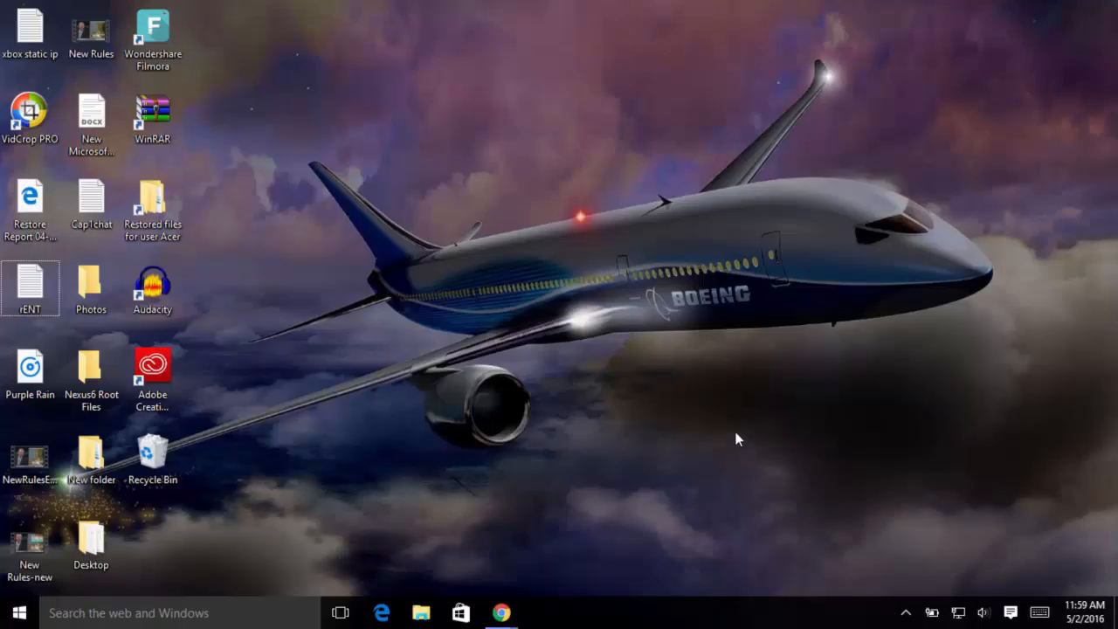
click(906, 613)
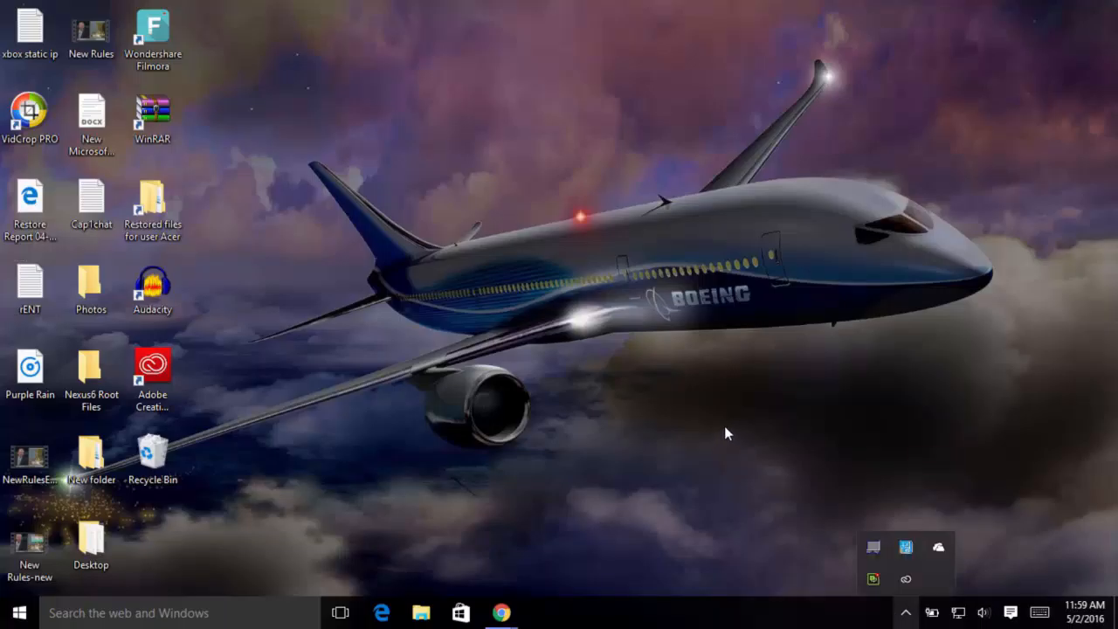